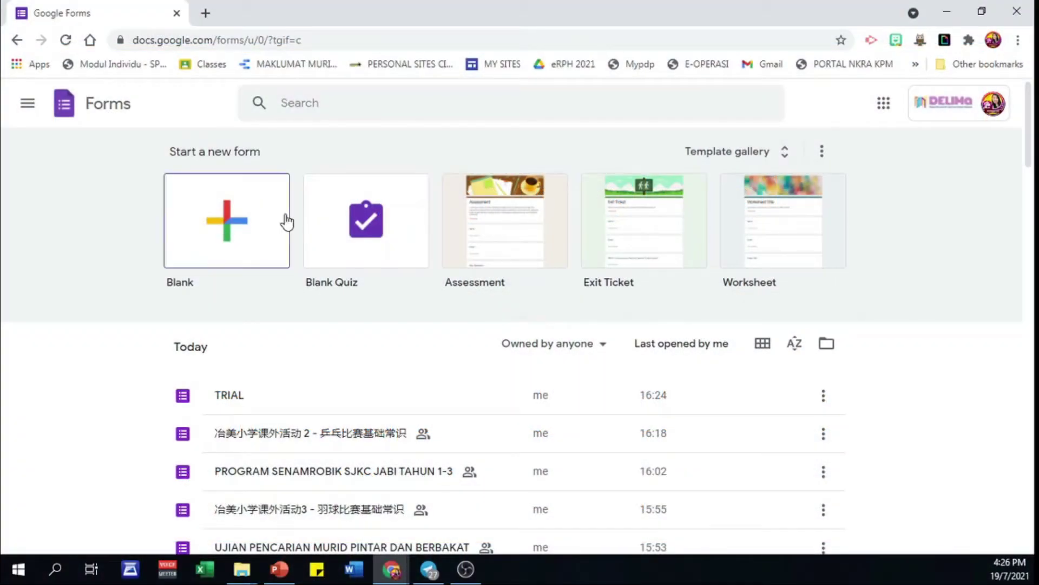
- Create a blank form titled TRIAL
{"action": "left_click", "coordinate": [225, 225]}
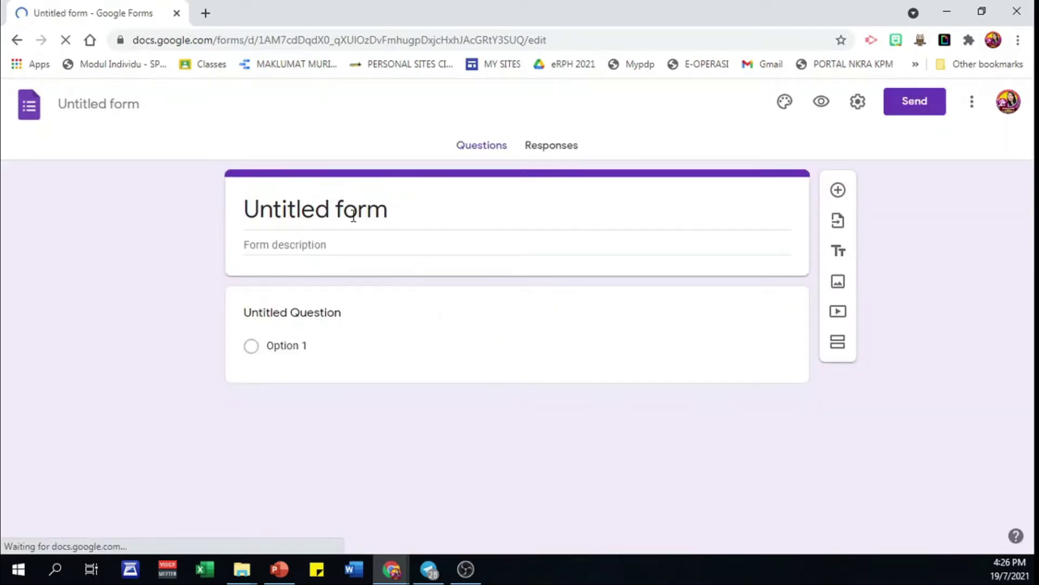
{"action": "left_click", "coordinate": [334, 209]}
{"action": "type", "text": "TRIAL"}
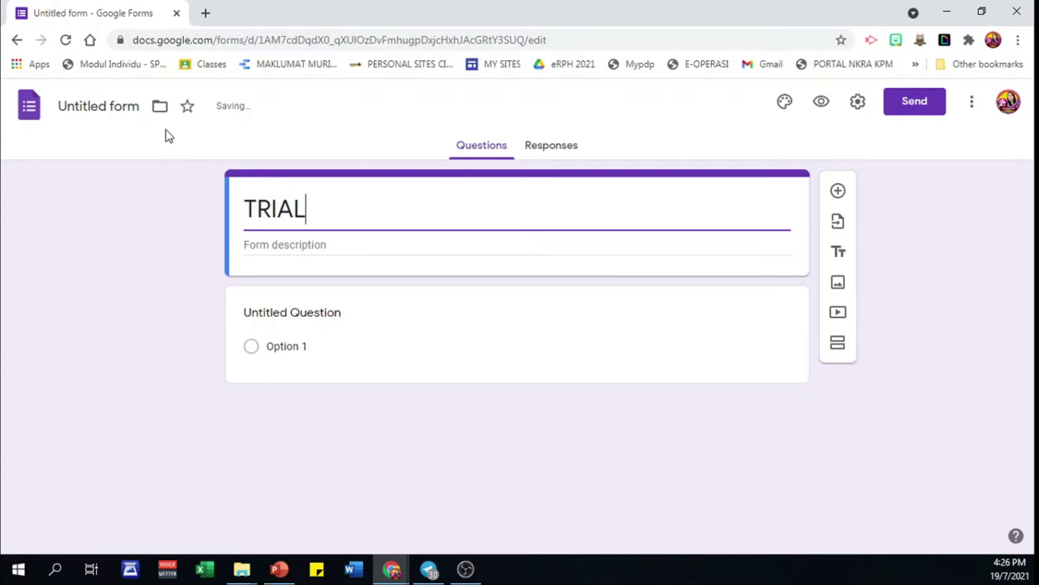
{"action": "left_click", "coordinate": [125, 105]}
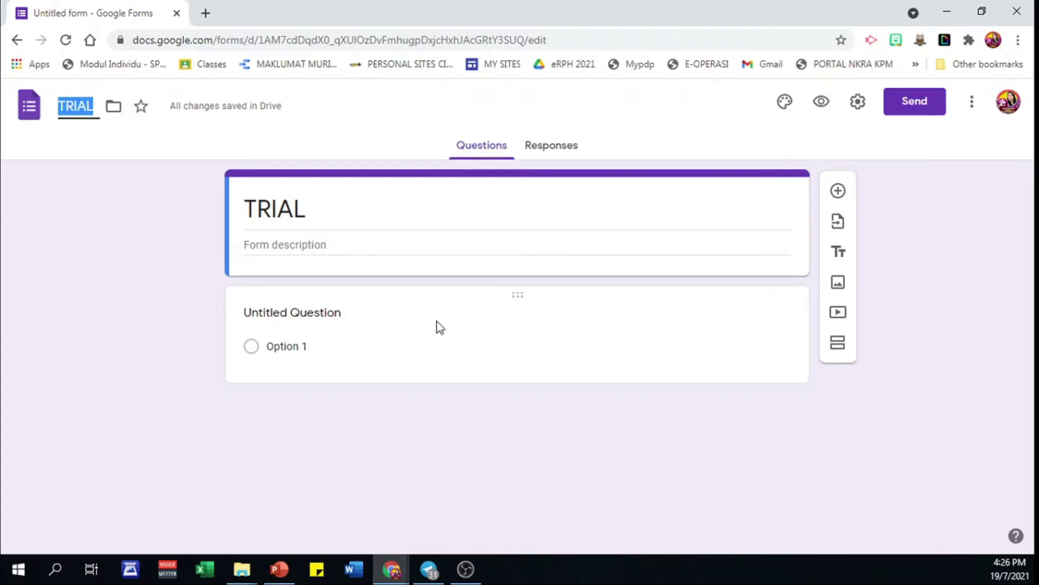
- Make the first question a required short-answer question named NAME
{"action": "left_click", "coordinate": [341, 319]}
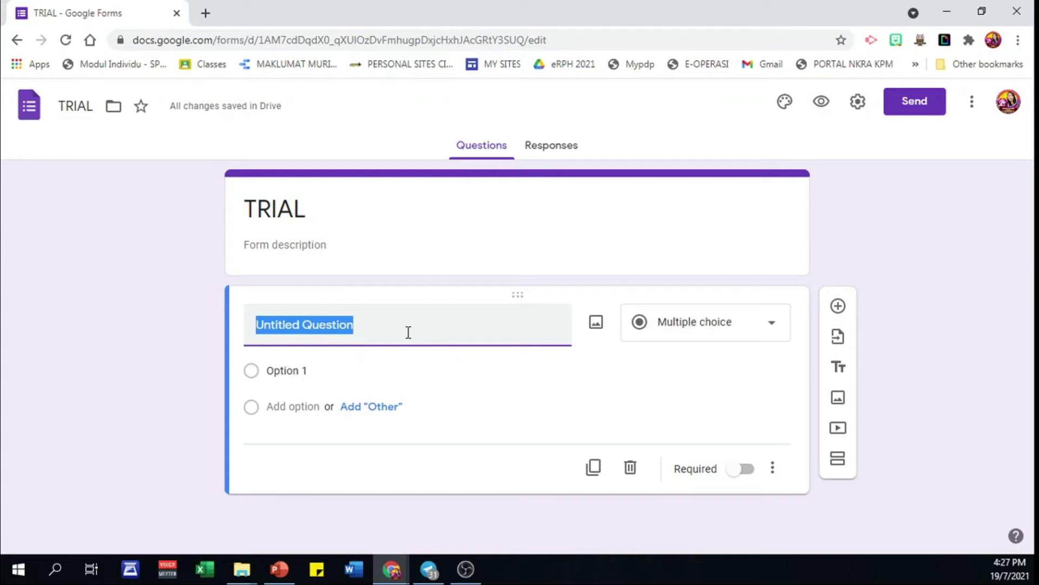
{"action": "type", "text": "NAME"}
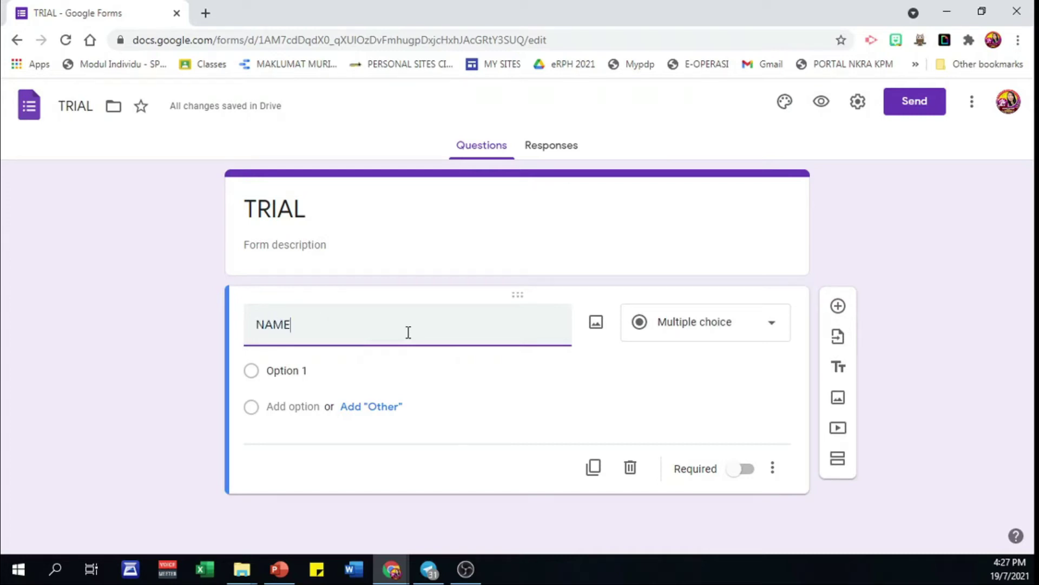
{"action": "left_click", "coordinate": [432, 371]}
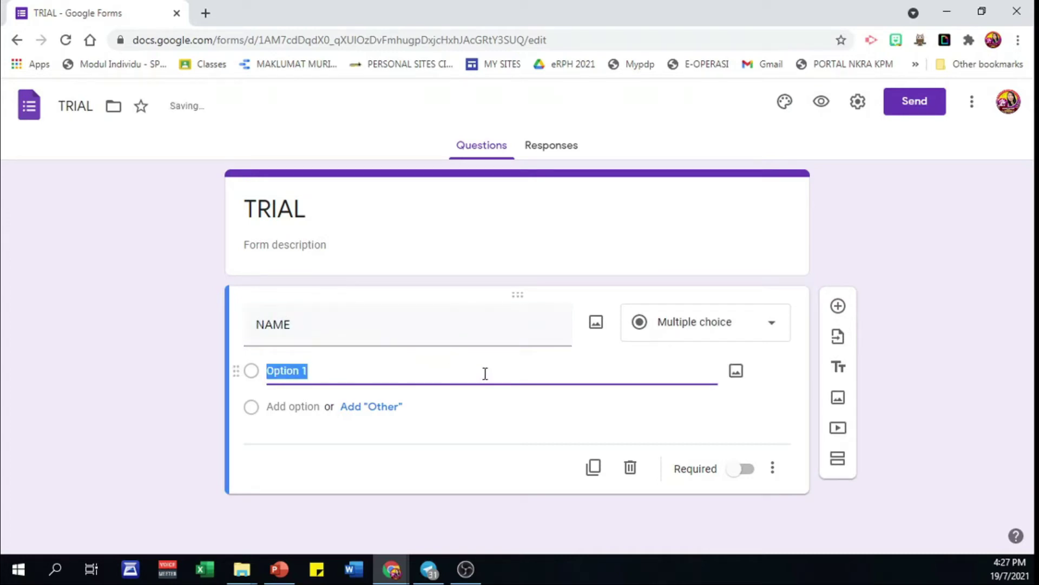
{"action": "left_click", "coordinate": [771, 326]}
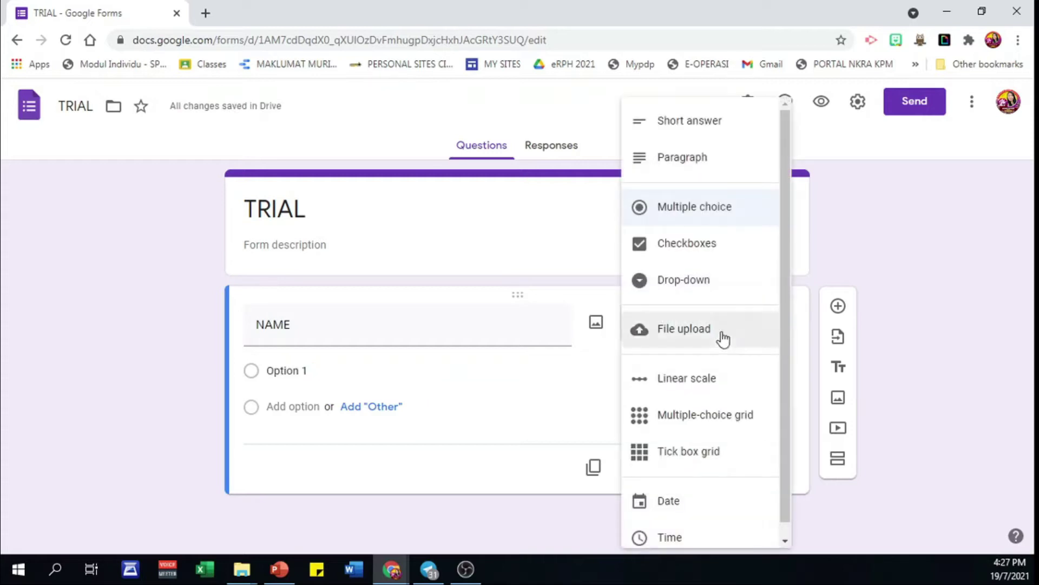
{"action": "left_click", "coordinate": [695, 128]}
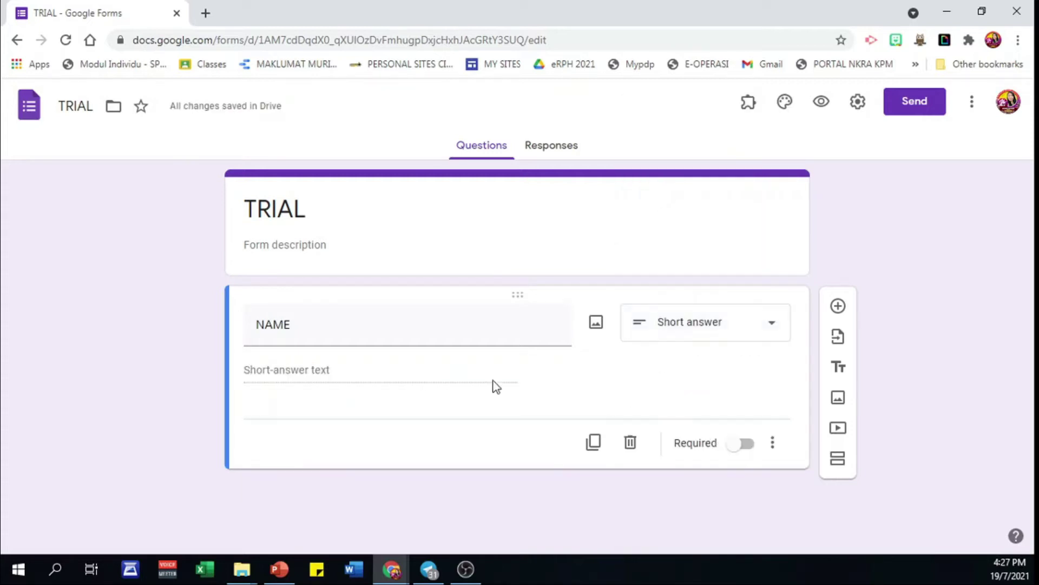
{"action": "left_click", "coordinate": [752, 452]}
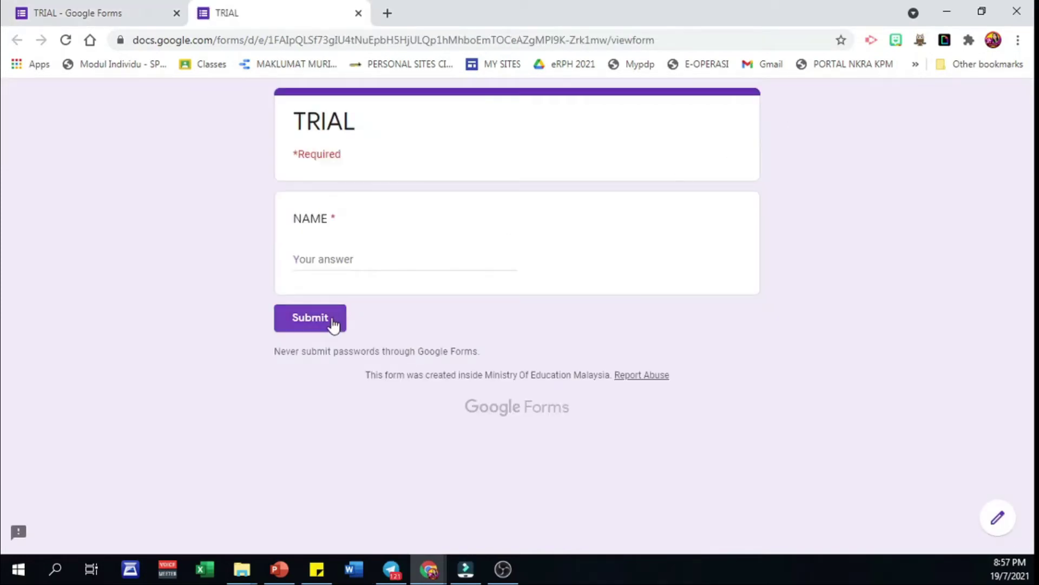
- Submit the form empty to see the required error, then submit a name in mixed case
{"action": "left_click", "coordinate": [332, 320]}
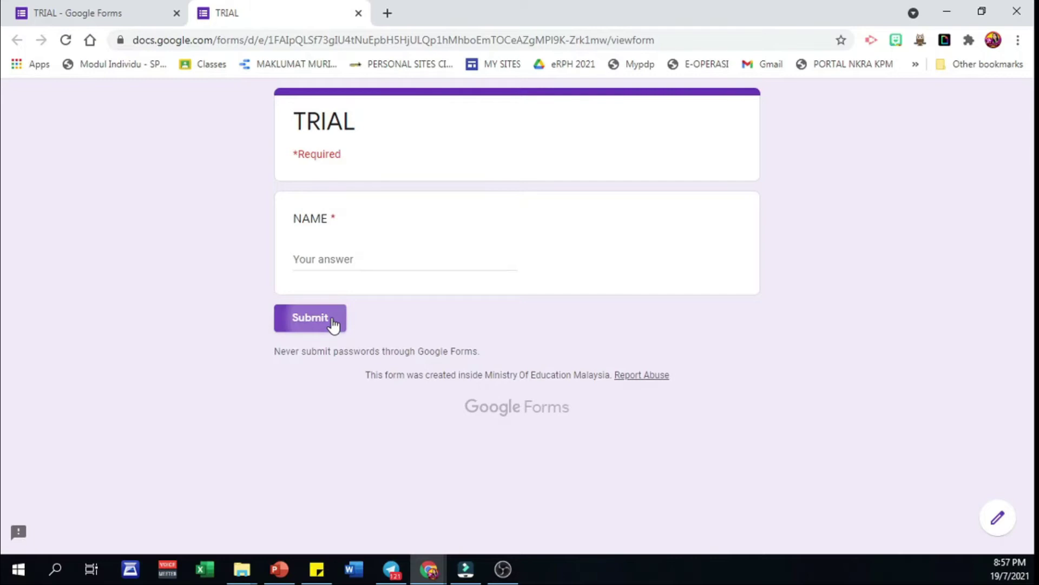
{"action": "left_click", "coordinate": [503, 260]}
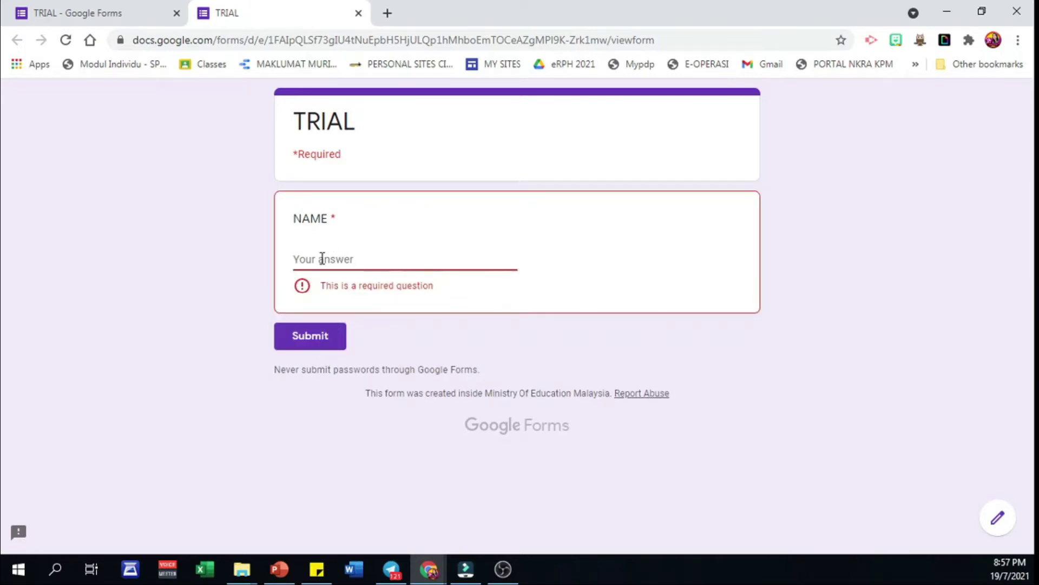
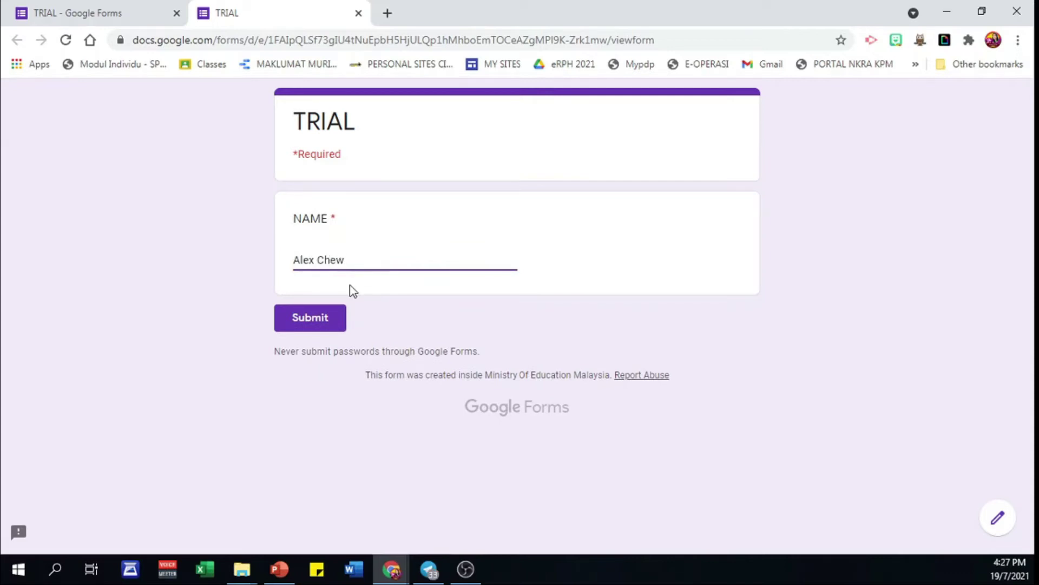
{"action": "left_click", "coordinate": [336, 319]}
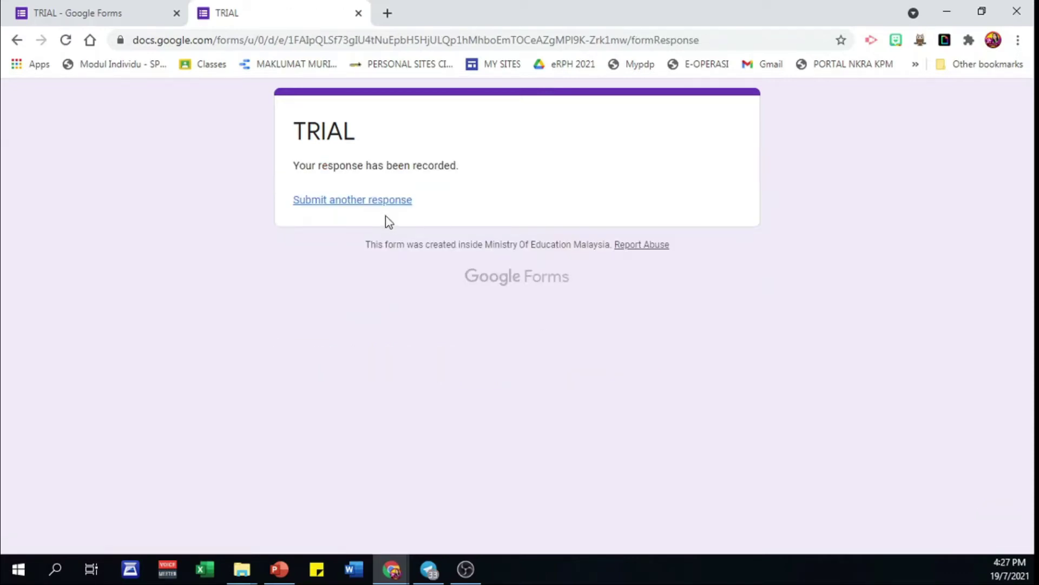
- Submit two more responses with the same name, first in lowercase, then in all capitals
{"action": "left_click", "coordinate": [381, 201]}
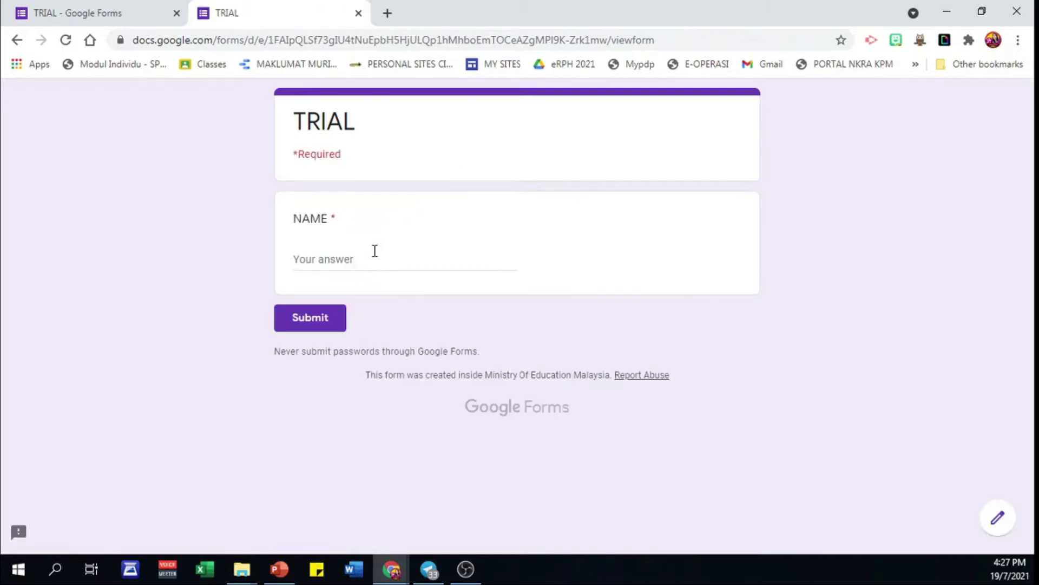
{"action": "left_click", "coordinate": [365, 262]}
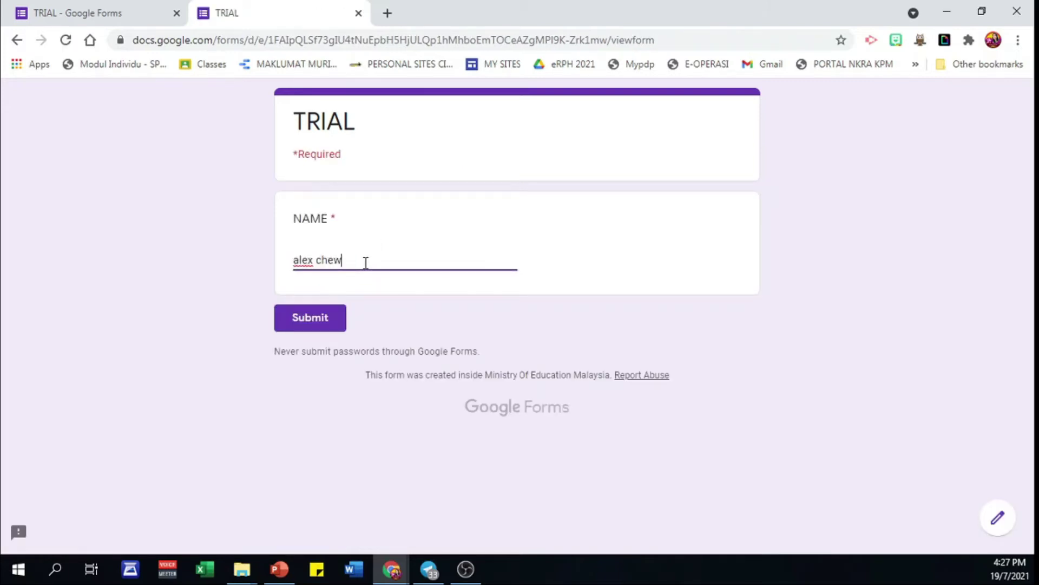
{"action": "left_click", "coordinate": [317, 327]}
{"action": "left_click", "coordinate": [366, 203]}
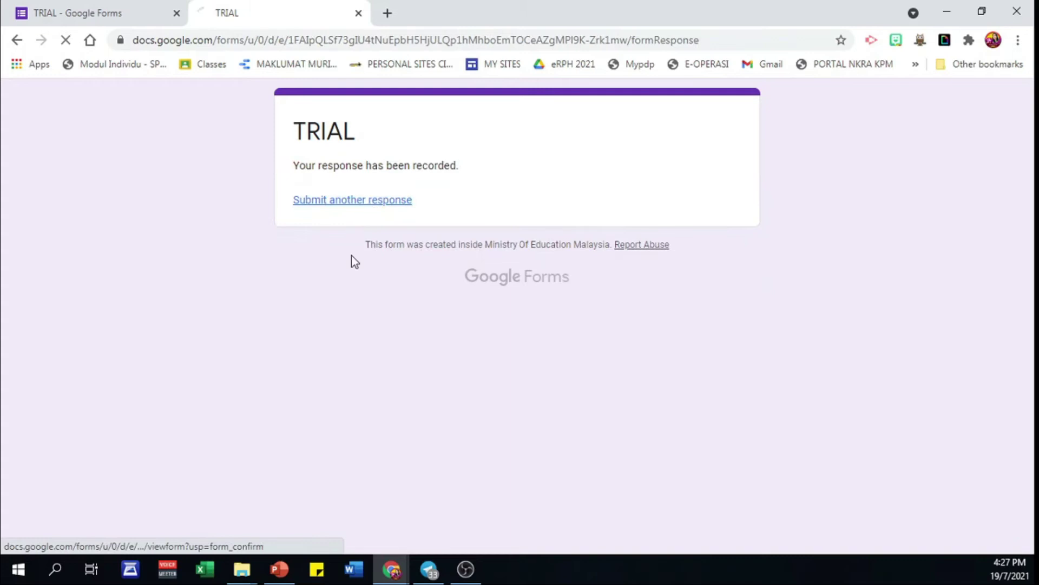
{"action": "left_click", "coordinate": [332, 260]}
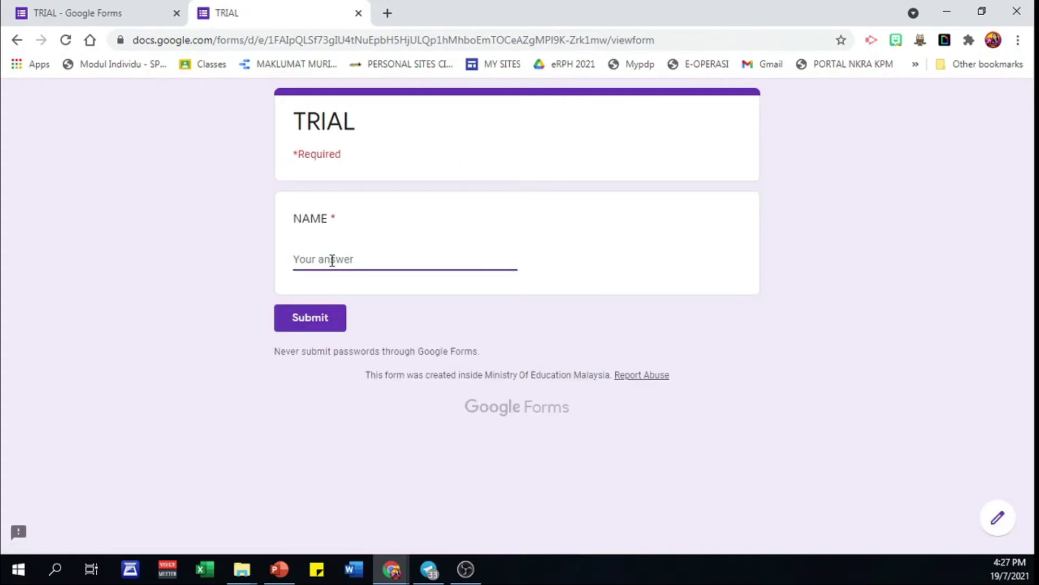
{"action": "left_click", "coordinate": [336, 322]}
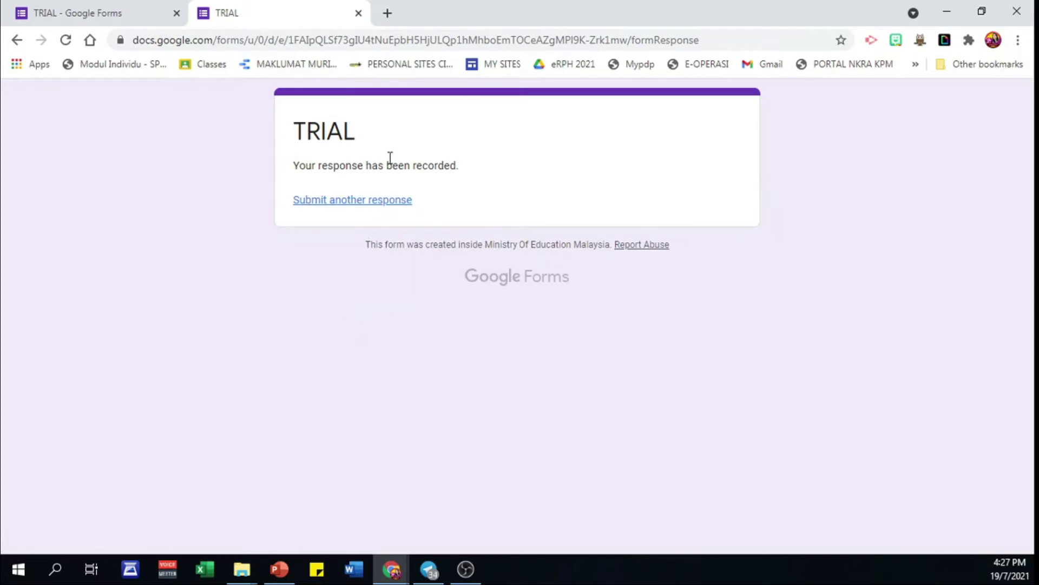
- Close the preview and link the responses to a new TRIAL (Responses) spreadsheet
{"action": "left_click", "coordinate": [358, 13]}
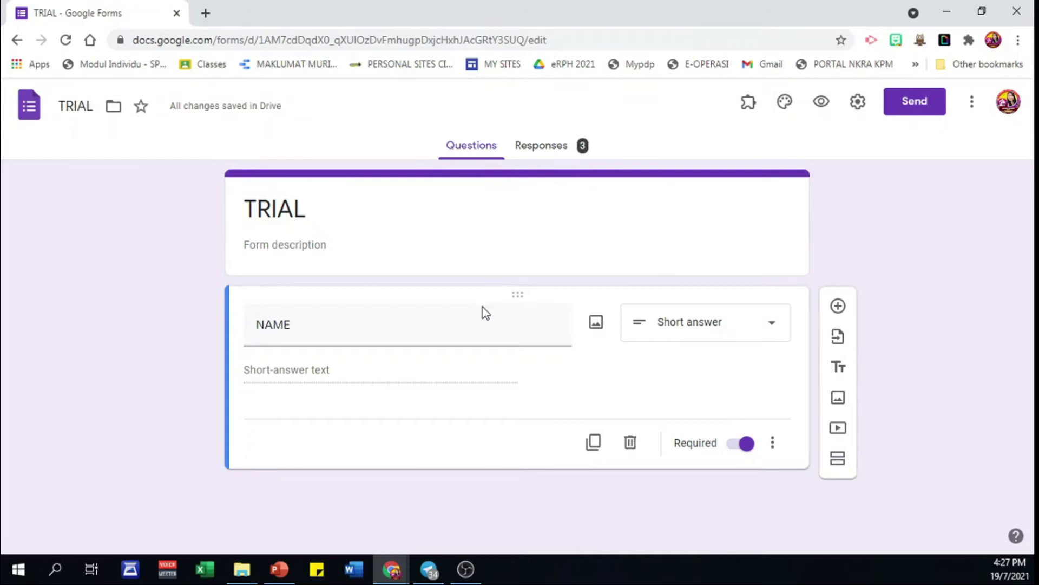
{"action": "left_click", "coordinate": [559, 153]}
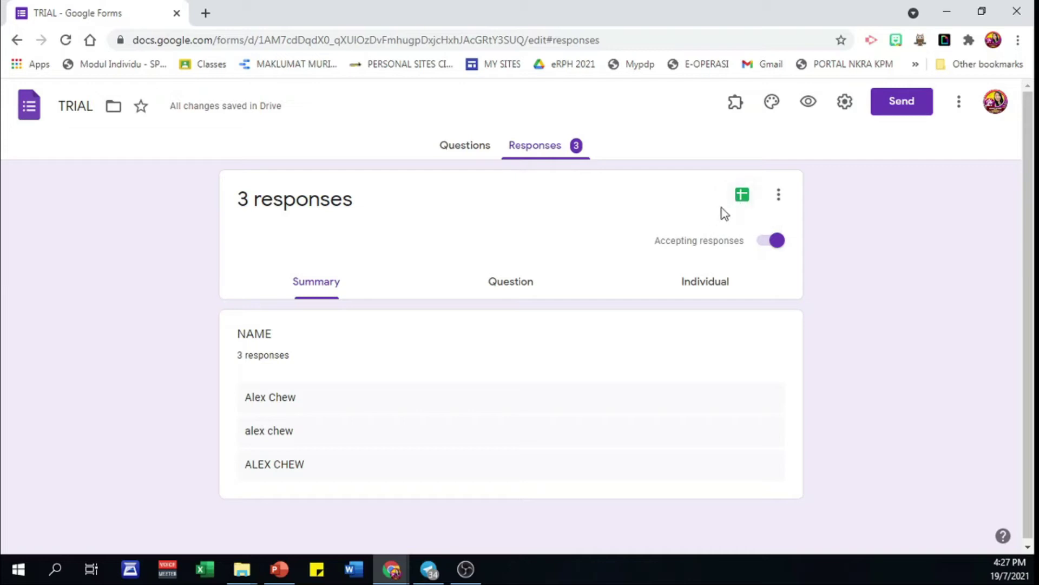
{"action": "left_click", "coordinate": [741, 196]}
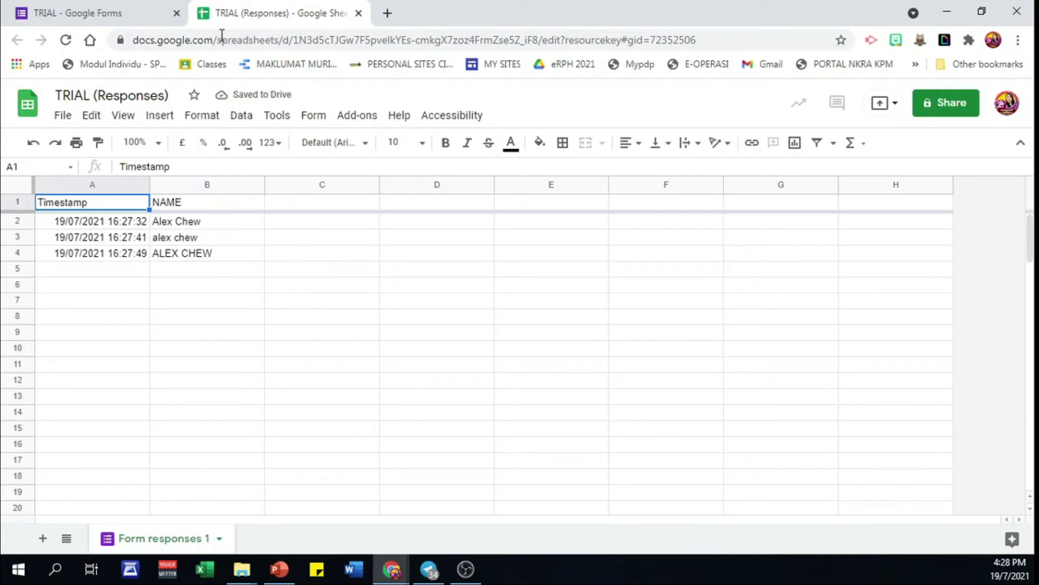
- Back in the Questions view, give NAME the description 'PLEASE USE CAPITAL LETTER'
{"action": "left_click", "coordinate": [116, 15]}
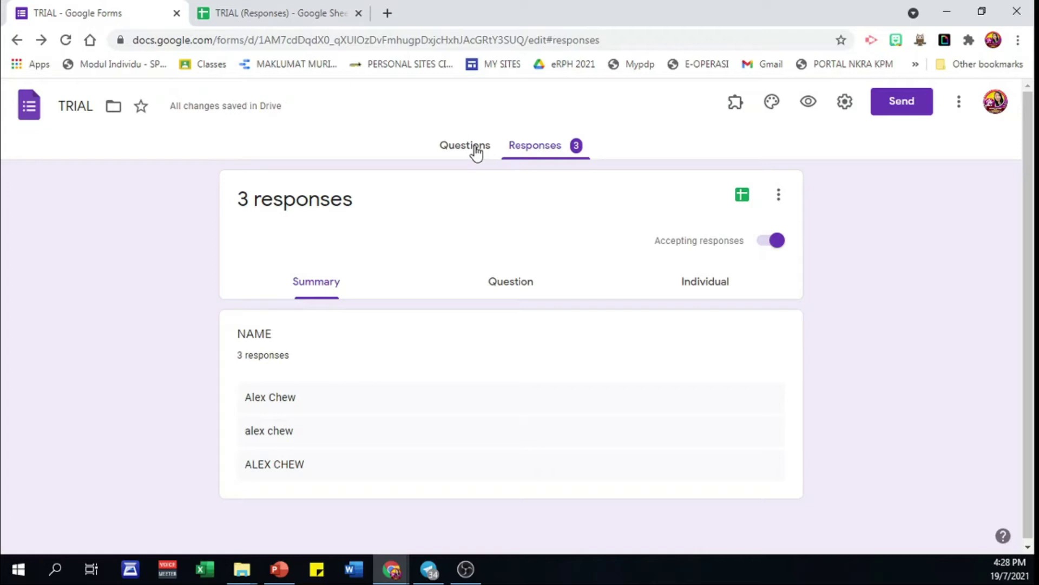
{"action": "left_click", "coordinate": [475, 151]}
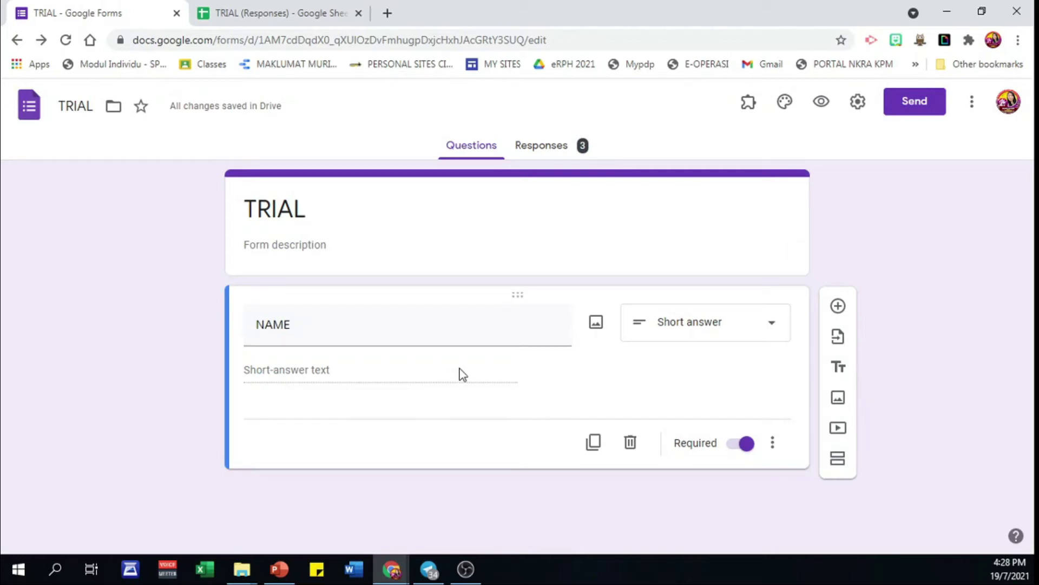
{"action": "left_click", "coordinate": [773, 445]}
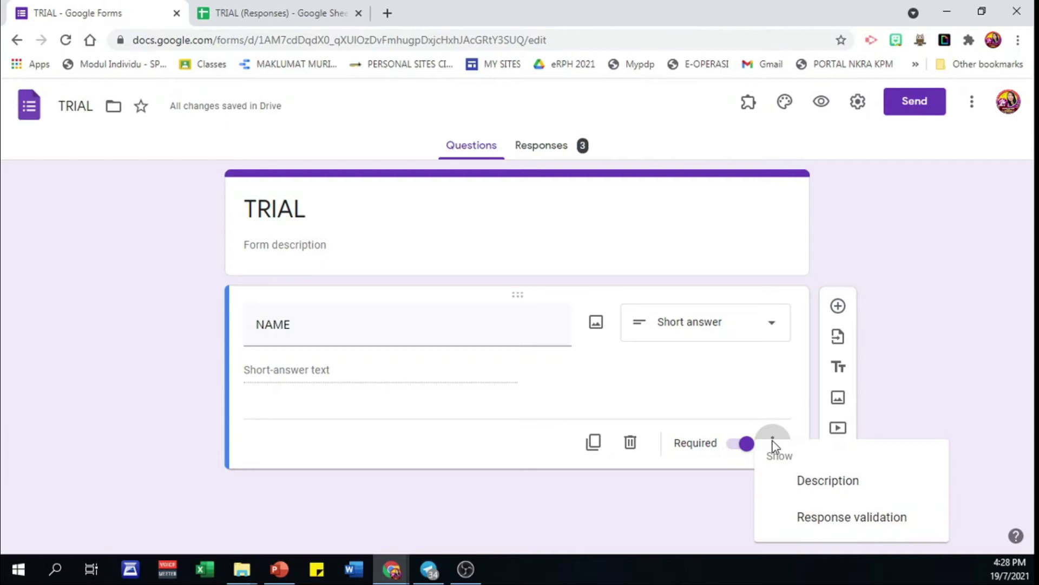
{"action": "left_click", "coordinate": [814, 487]}
{"action": "type", "text": "PLEASE USE CAPITAL LETTER"}
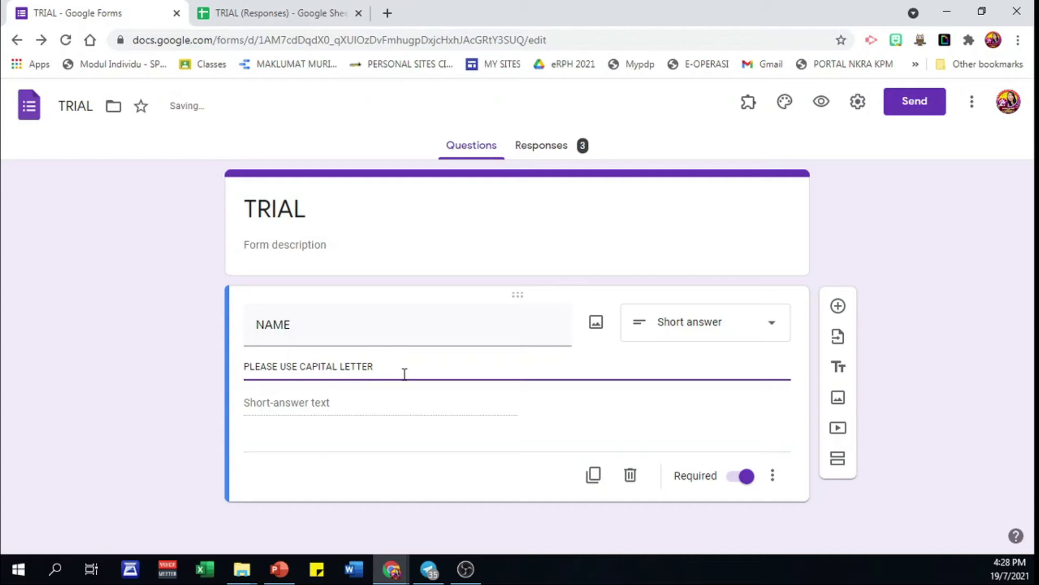
- Validate NAME with regular expression Contains ^[^a-z]*$ and error 'PLEASE USE CAPITAL LETTER ONLY'
{"action": "left_click", "coordinate": [778, 480]}
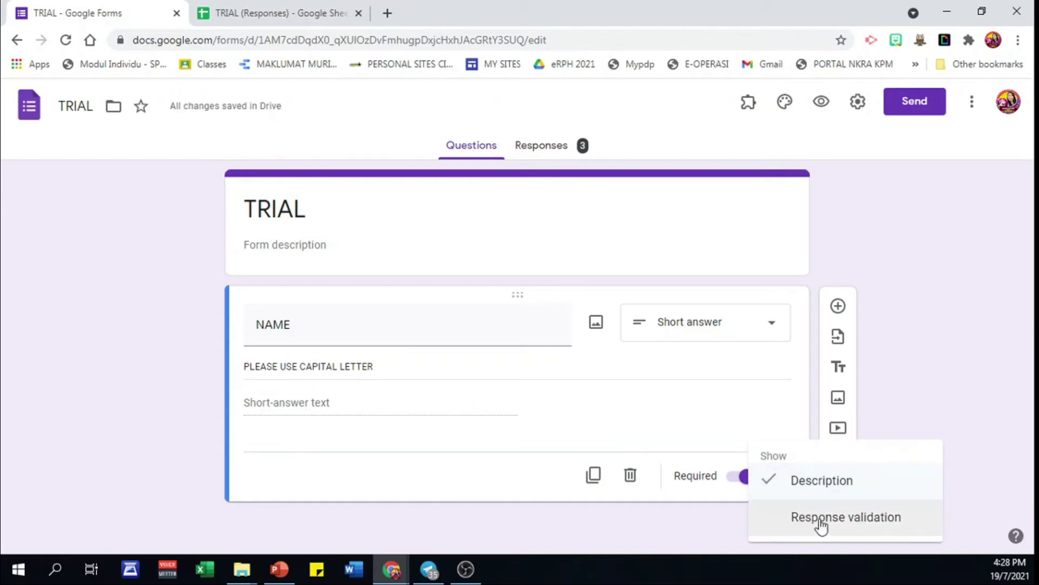
{"action": "left_click", "coordinate": [822, 519]}
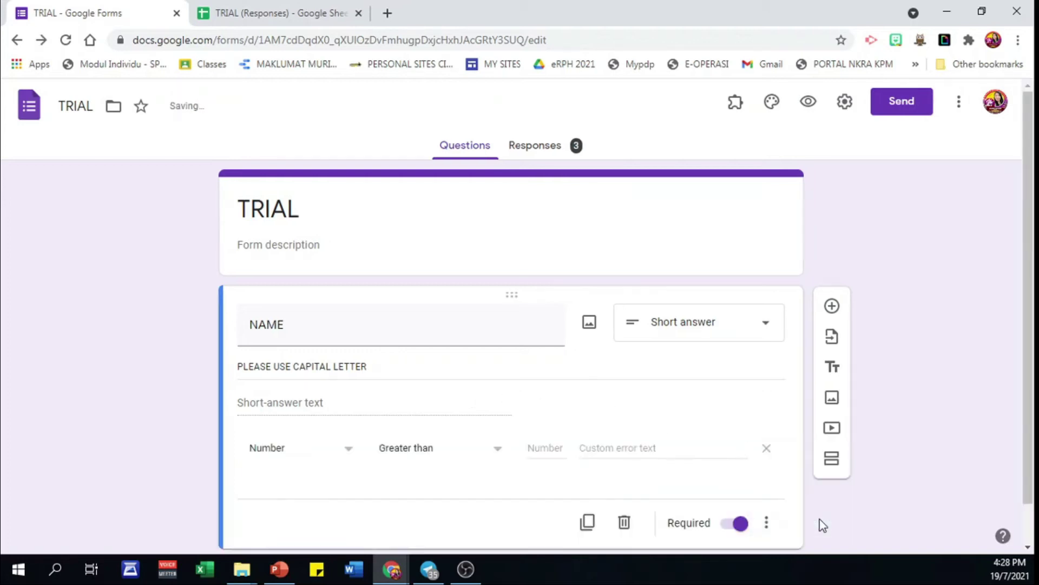
{"action": "left_click", "coordinate": [347, 454]}
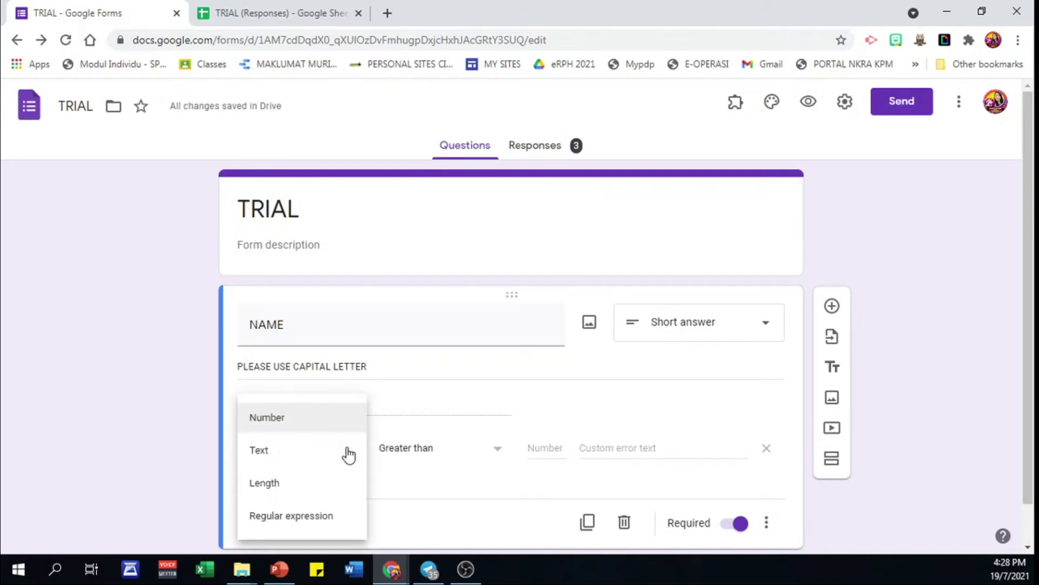
{"action": "left_click", "coordinate": [325, 517]}
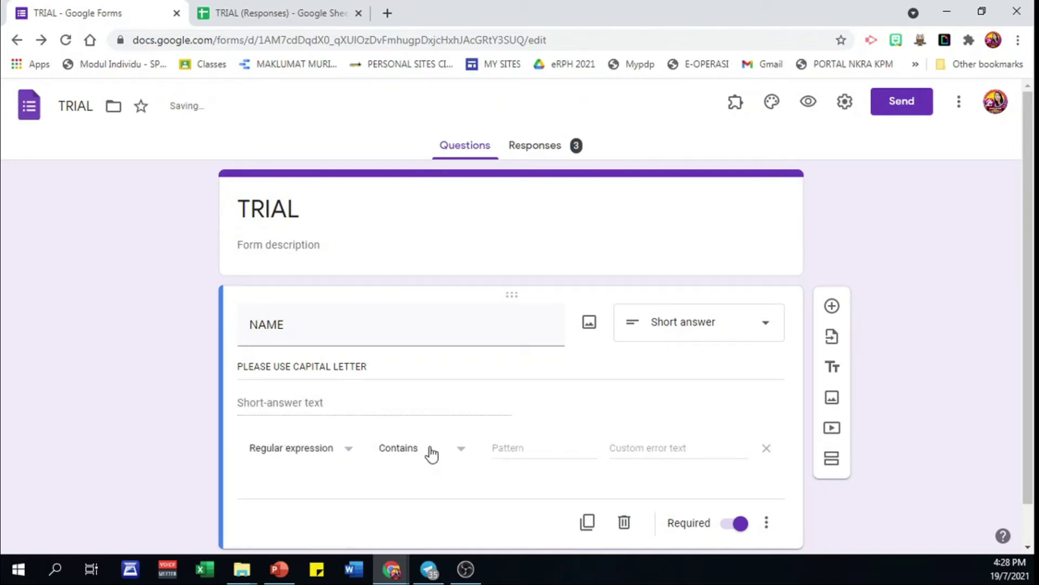
{"action": "left_click", "coordinate": [545, 449]}
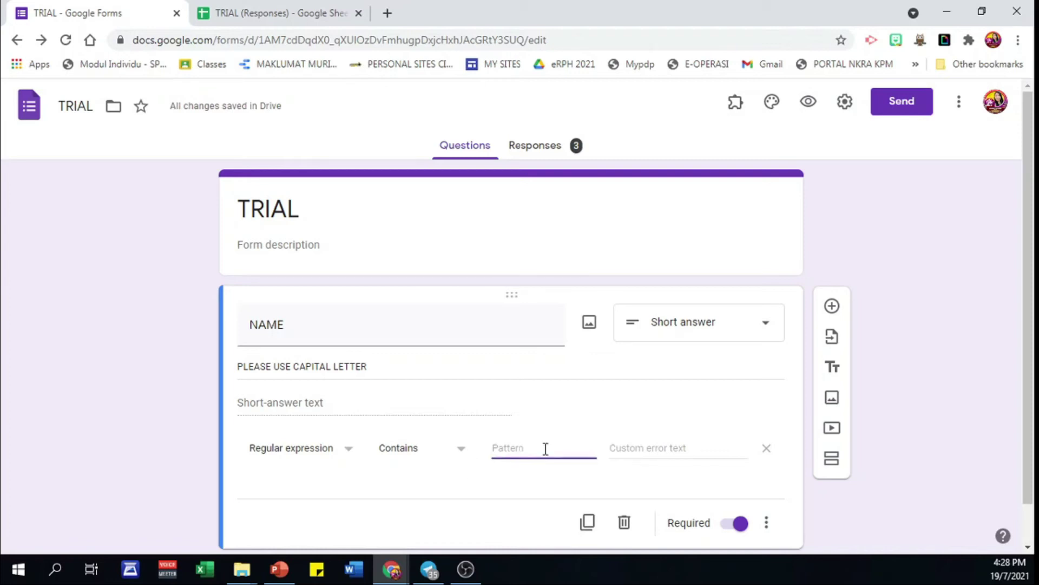
{"action": "type", "text": "^"}
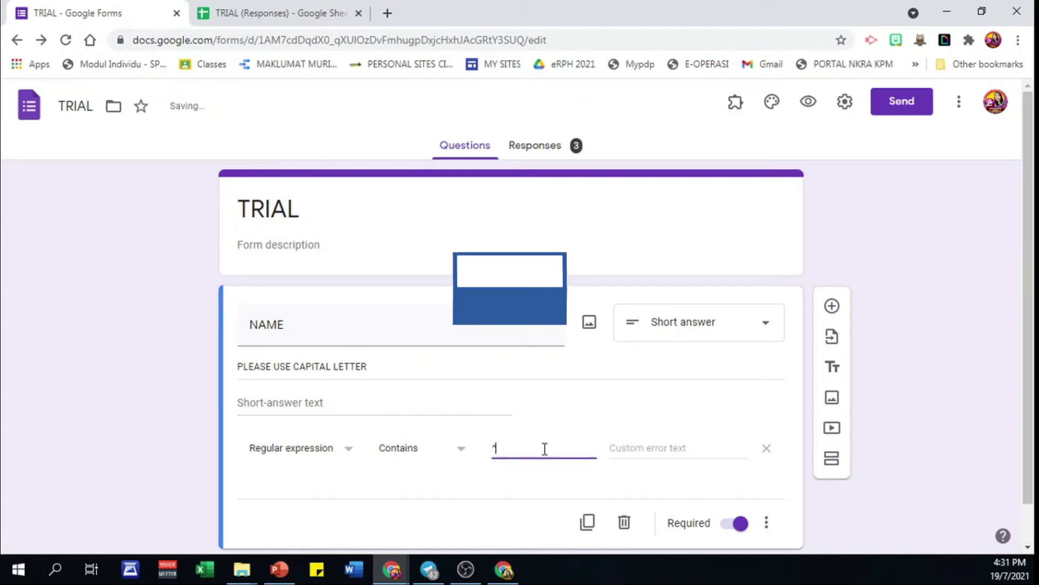
{"action": "type", "text": "["}
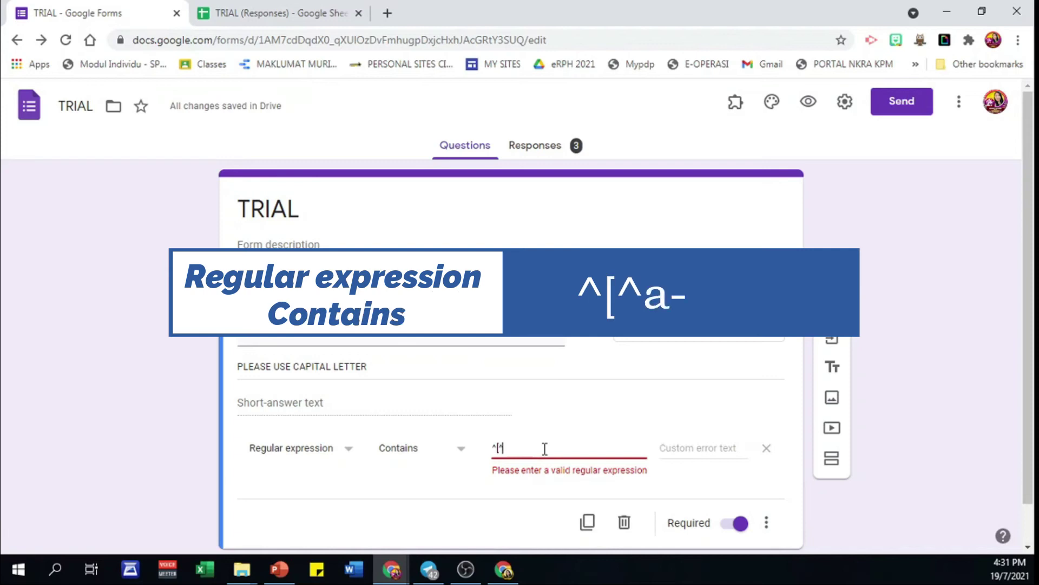
{"action": "type", "text": "^a"}
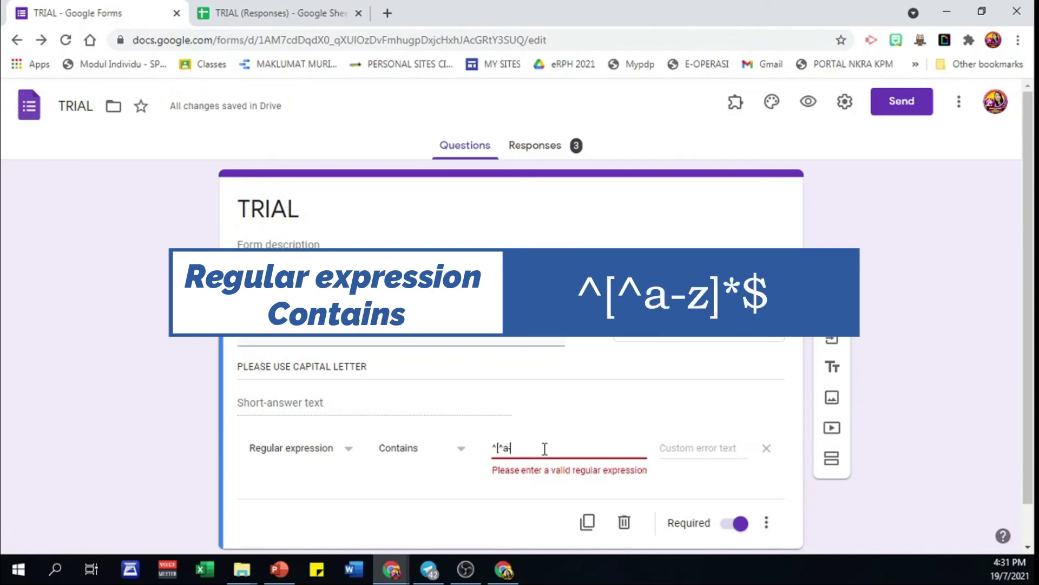
{"action": "type", "text": "-z]*"}
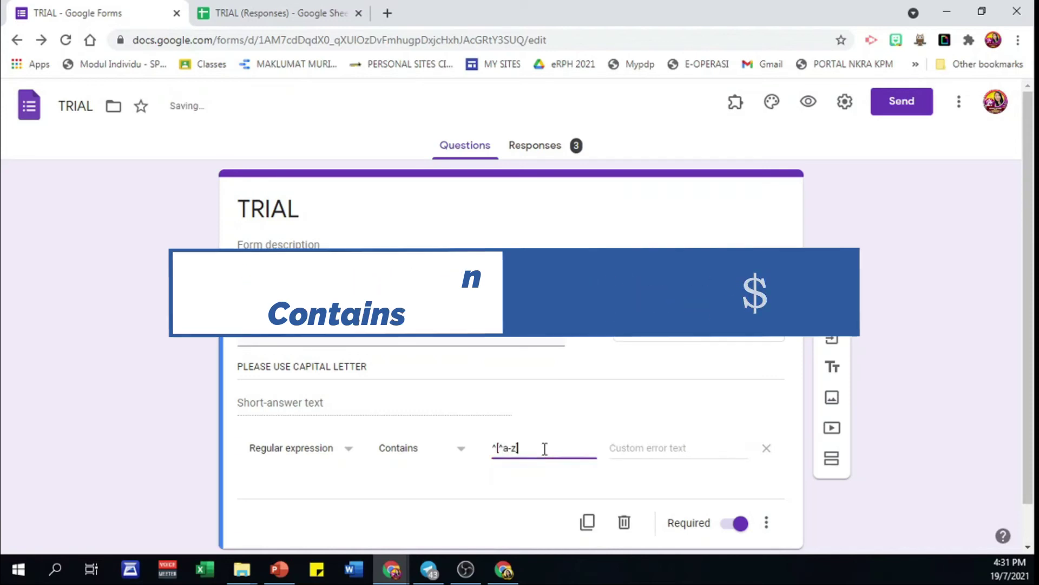
{"action": "type", "text": "$"}
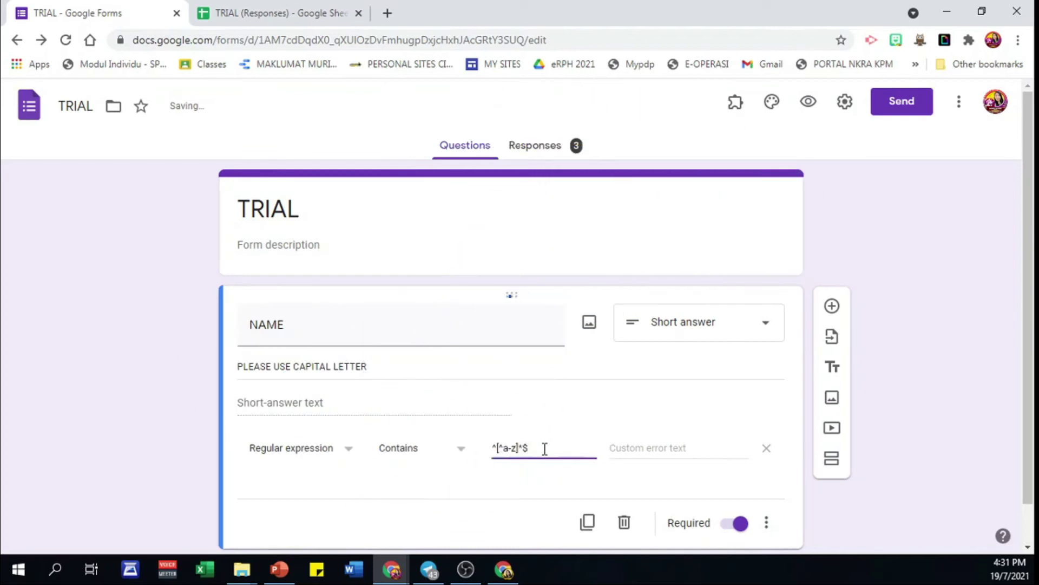
{"action": "left_click", "coordinate": [679, 447]}
{"action": "type", "text": "P"}
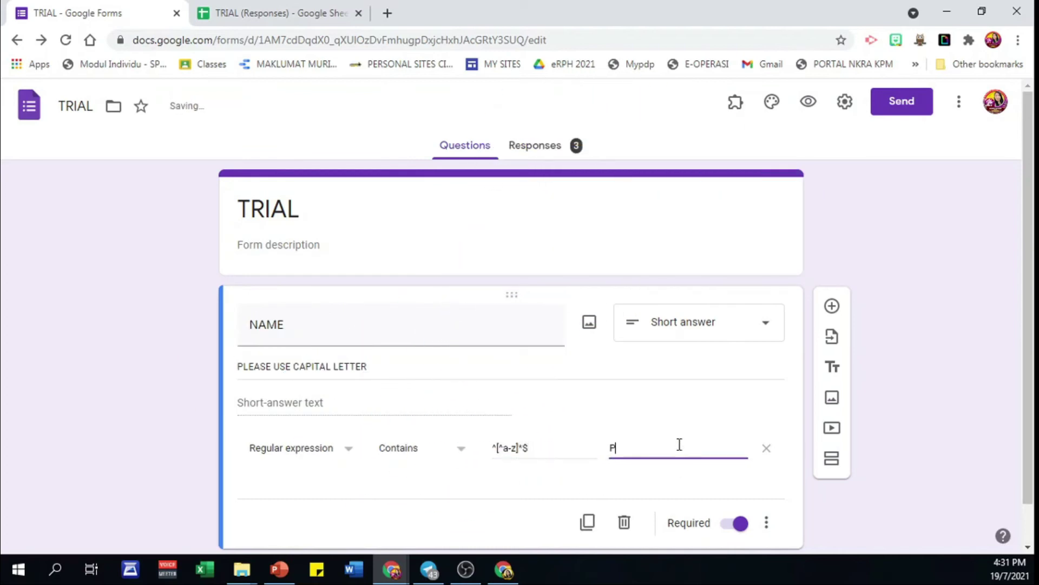
{"action": "type", "text": "LEASE USE CAPITAL"}
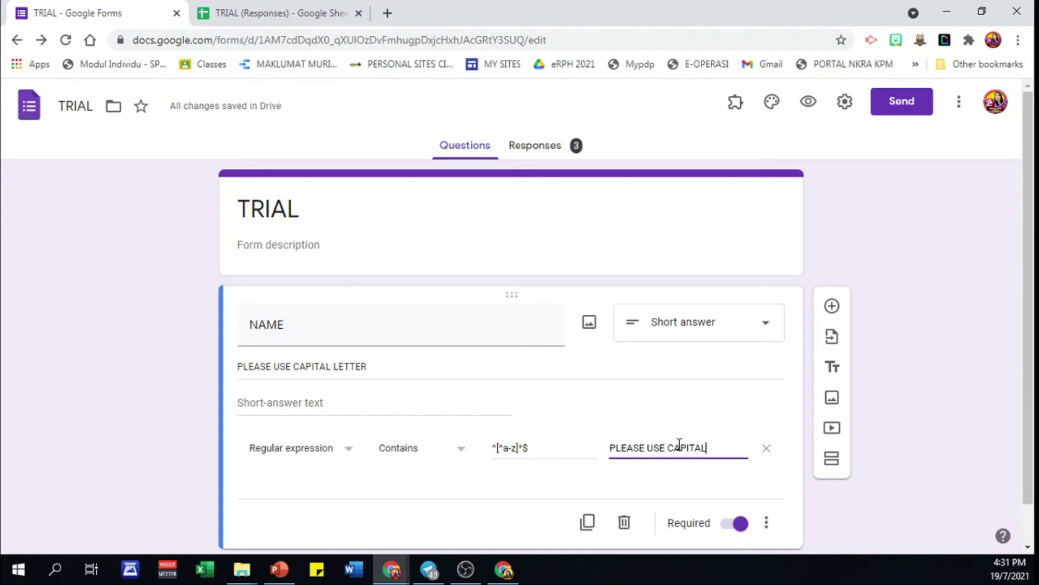
{"action": "type", "text": " LETTER ONLY"}
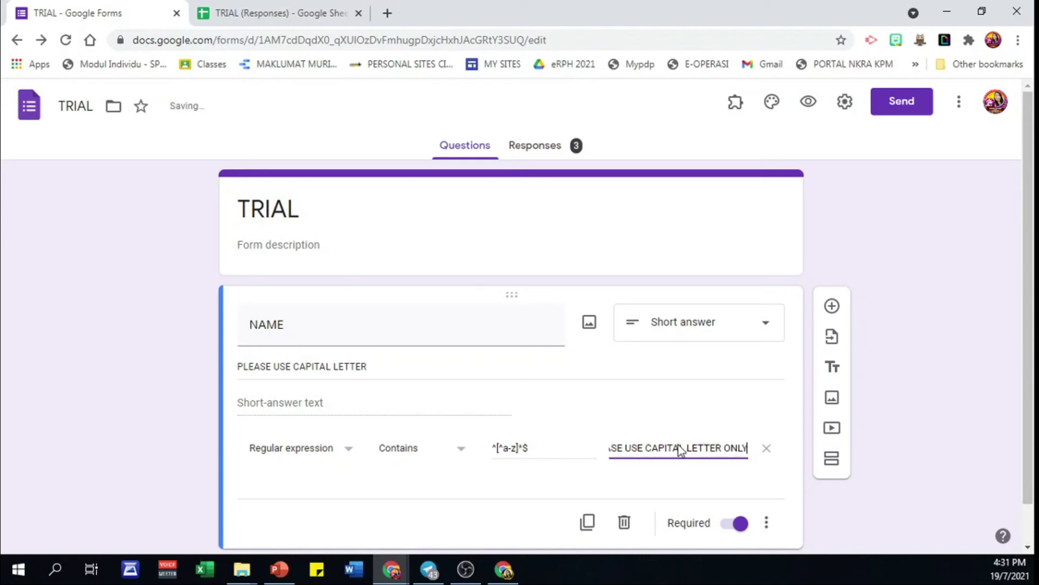
- Test a mixed-case name in the preview, see it rejected, and resubmit it in capitals
{"action": "left_click", "coordinate": [709, 485]}
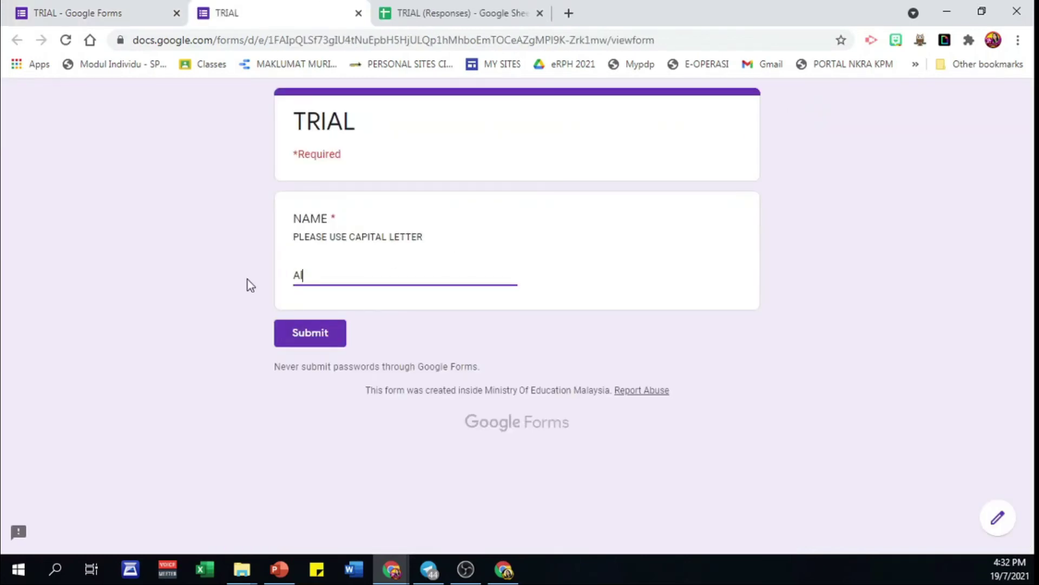
{"action": "type", "text": " Chew"}
{"action": "left_click", "coordinate": [328, 339]}
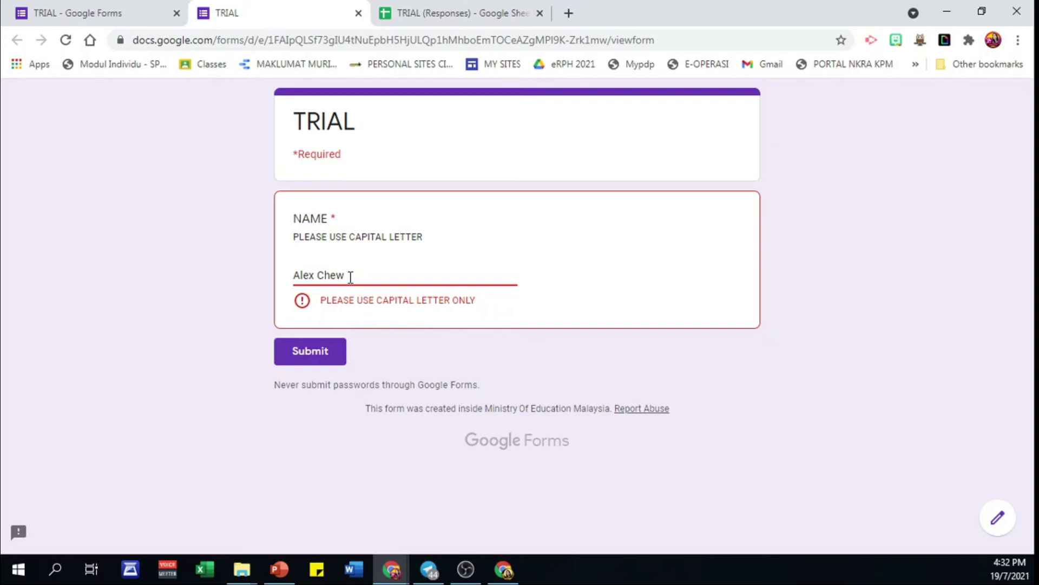
{"action": "key", "text": "ctrl+a"}
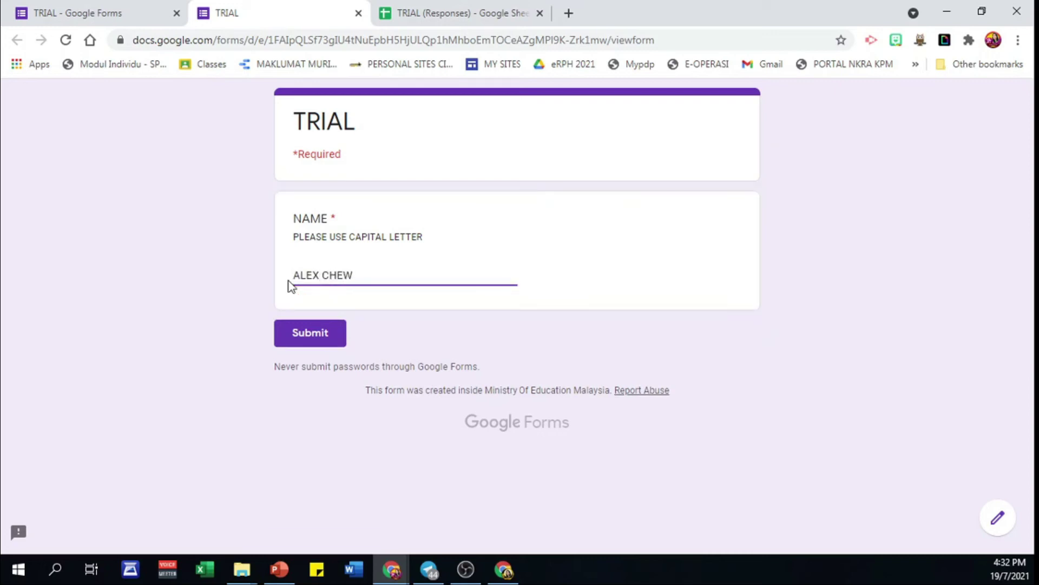
{"action": "left_click", "coordinate": [333, 329]}
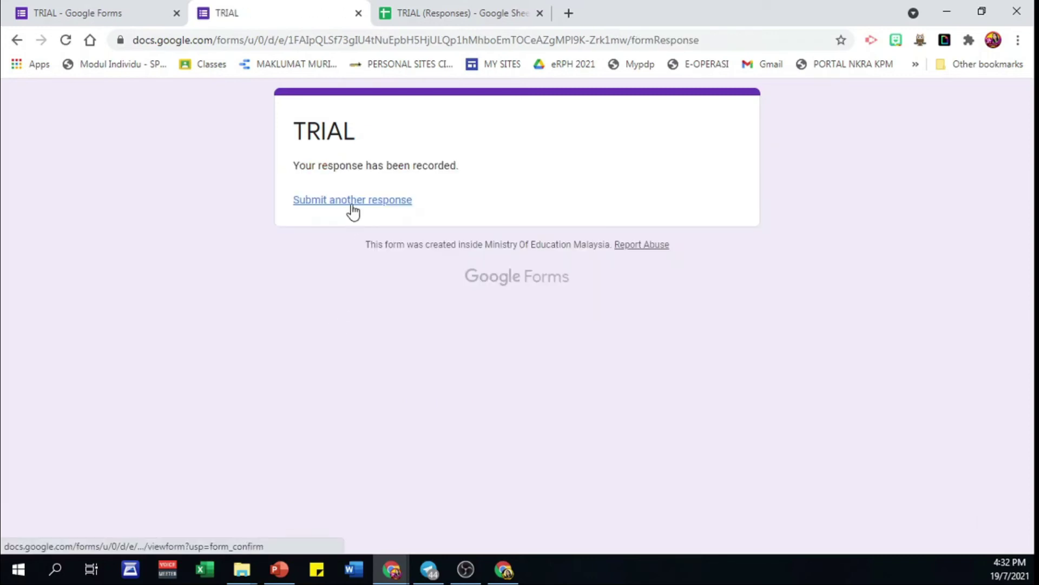
- Submit a lowercase name, see it rejected, then correct it to capitals and submit
{"action": "left_click", "coordinate": [352, 205]}
{"action": "left_click", "coordinate": [323, 273]}
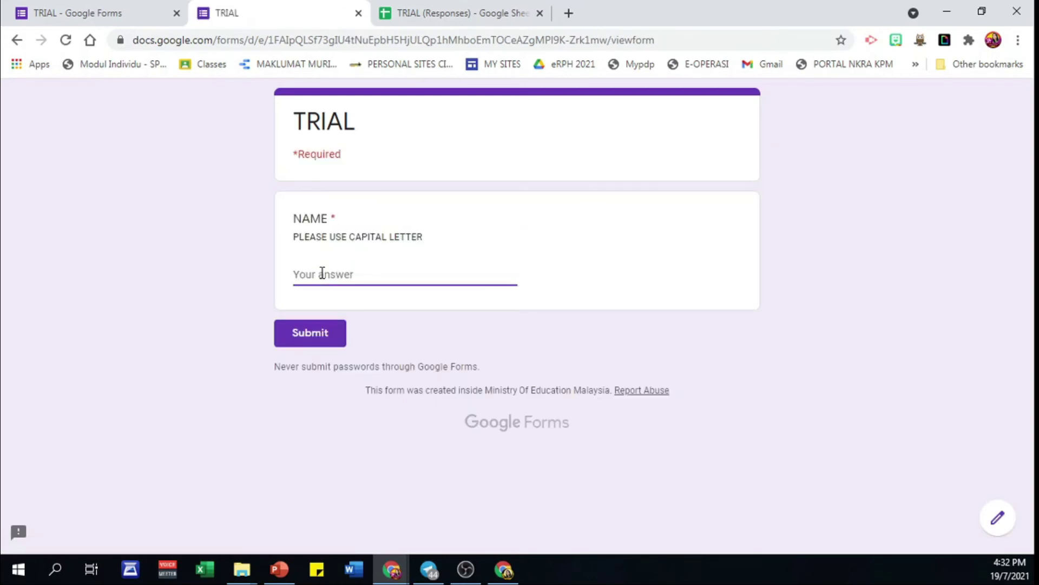
{"action": "left_click", "coordinate": [335, 337]}
{"action": "left_click_drag", "start_coordinate": [349, 275], "coordinate": [268, 279]}
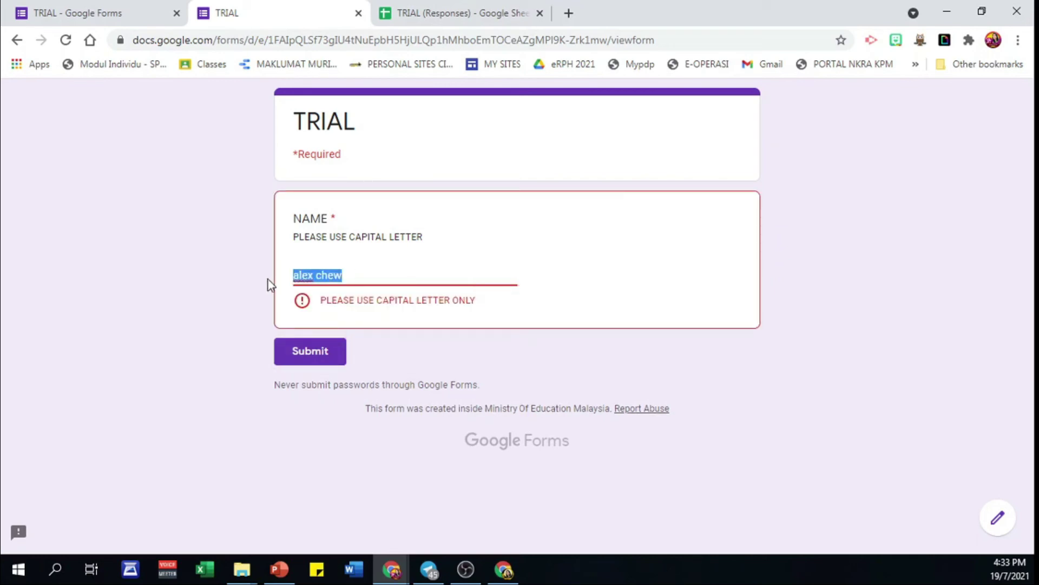
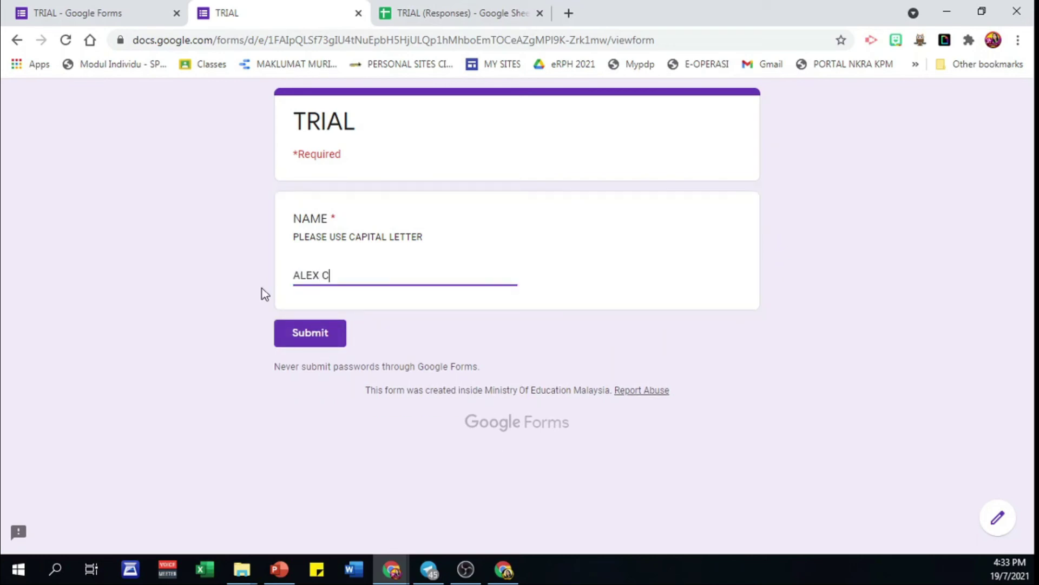
{"action": "left_click", "coordinate": [304, 331]}
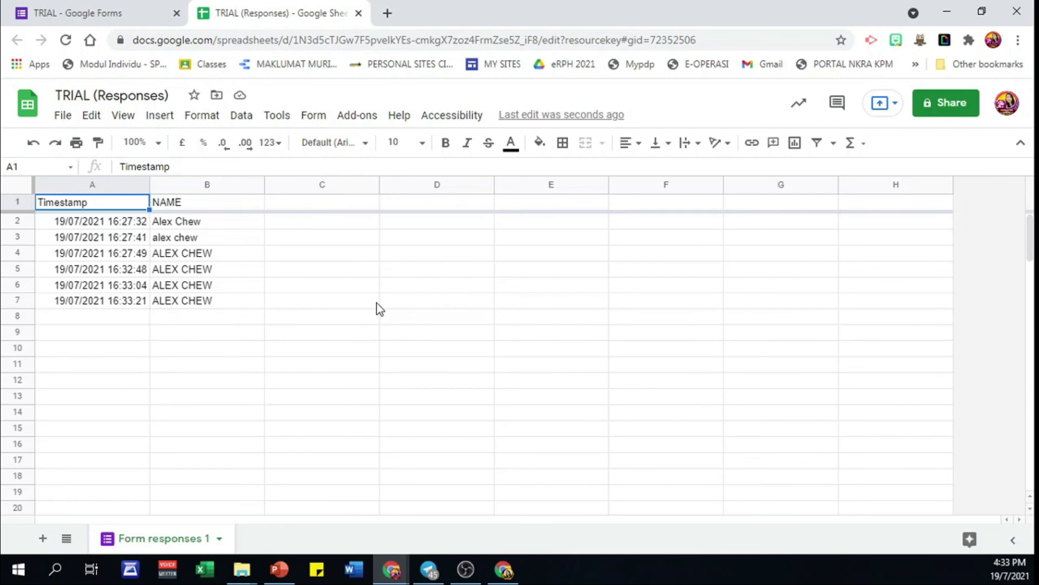
- Switch back to the TRIAL form editor, which now shows 6 responses
{"action": "left_click", "coordinate": [112, 16]}
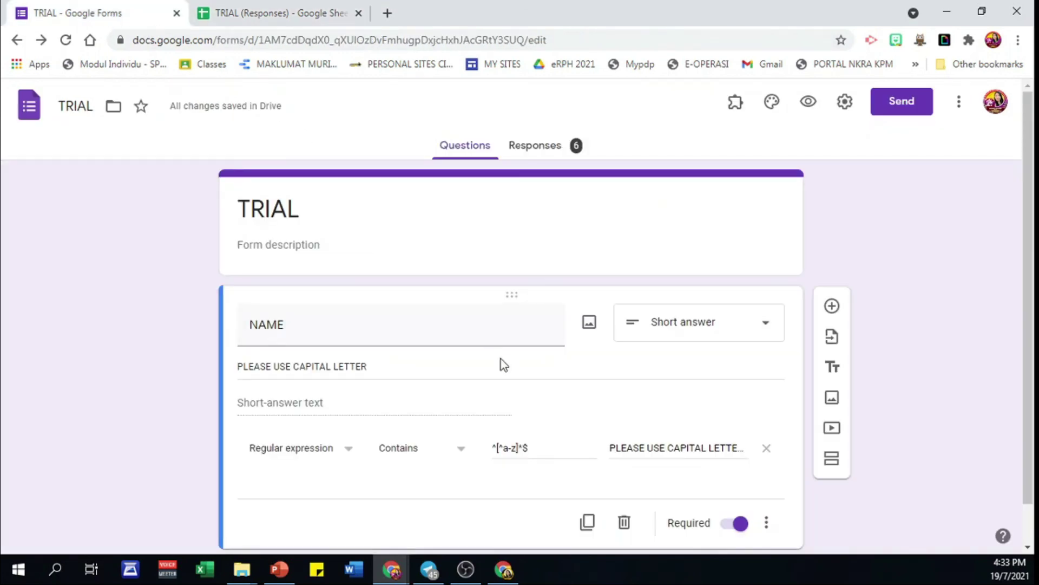